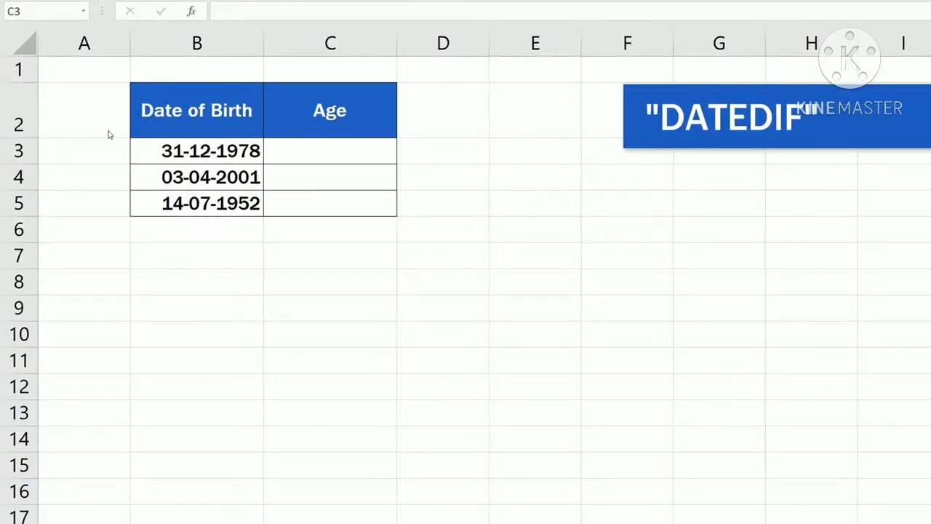
Check the cell format of the three birth dates, closing Format Cells without changes
click(189, 148)
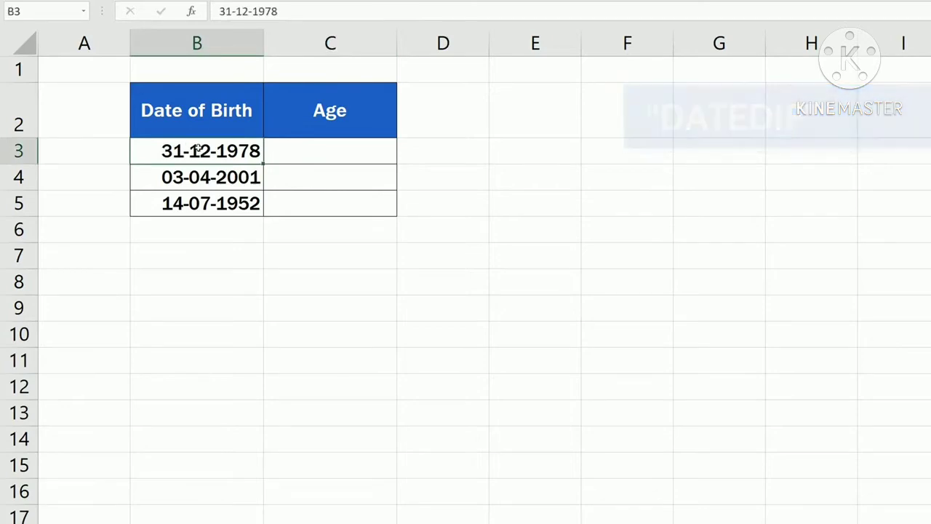
drag(189, 147, 202, 199)
right_click(202, 202)
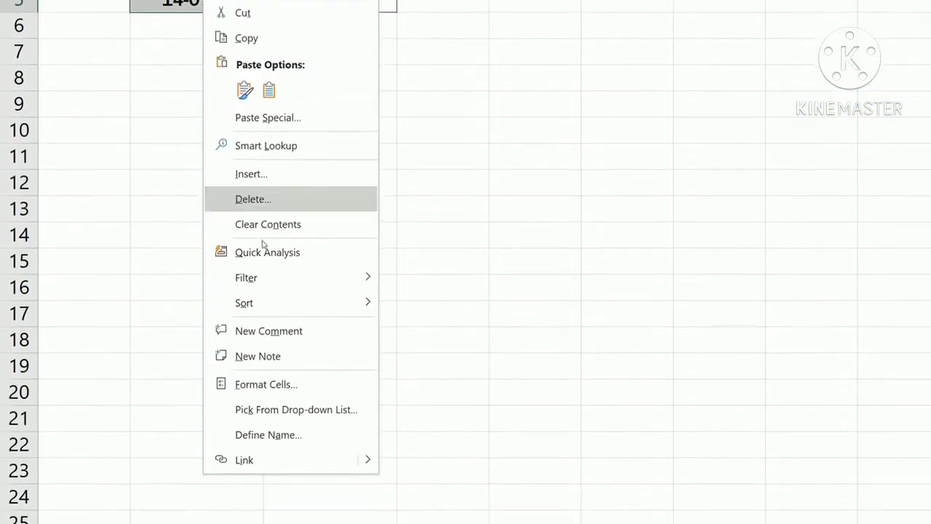
click(266, 382)
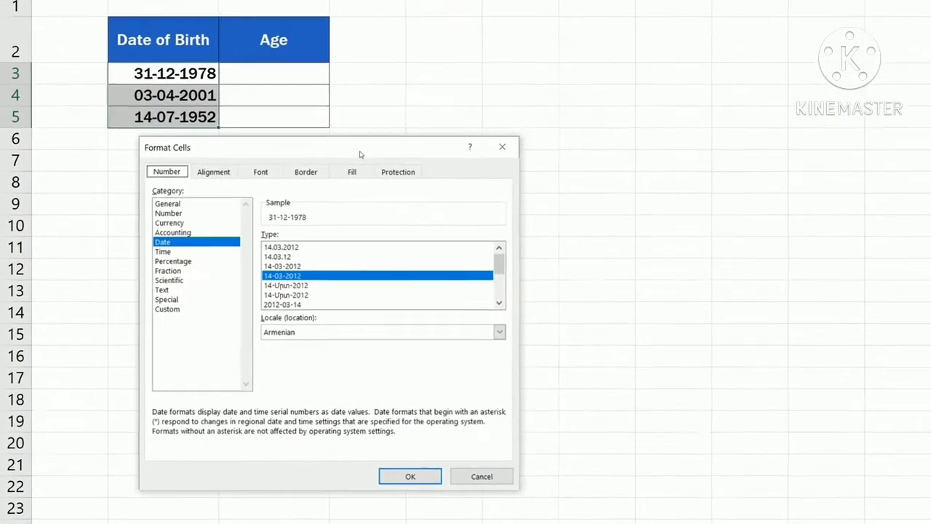
click(505, 152)
Check the number format of the three Age cells, leaving it unchanged
drag(329, 151, 342, 198)
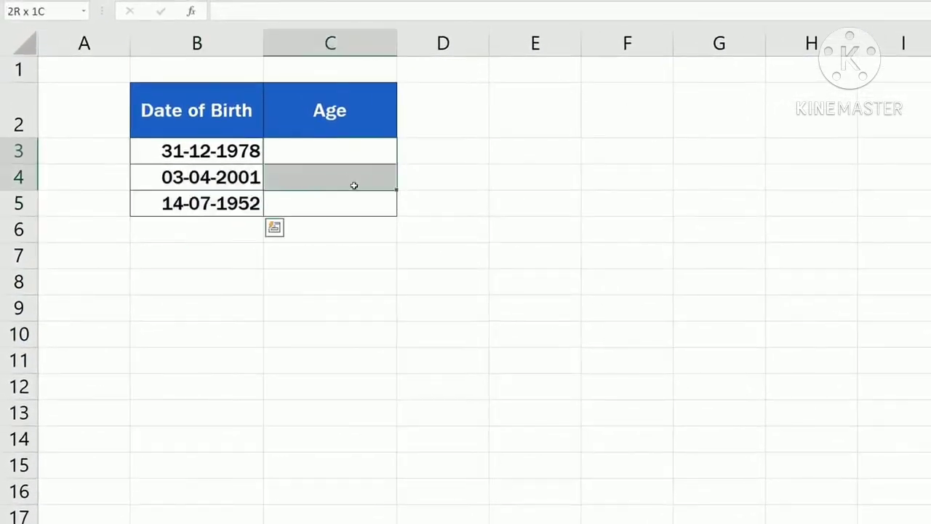
right_click(340, 185)
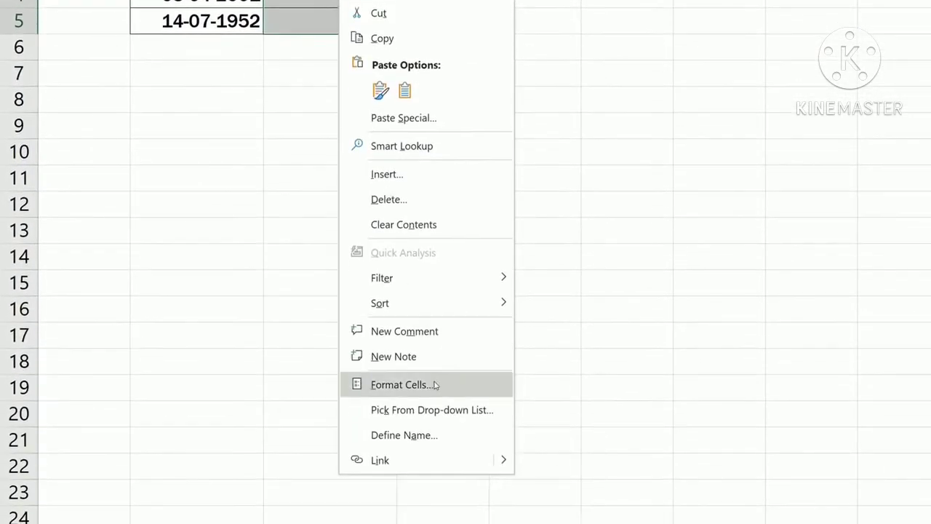
click(433, 384)
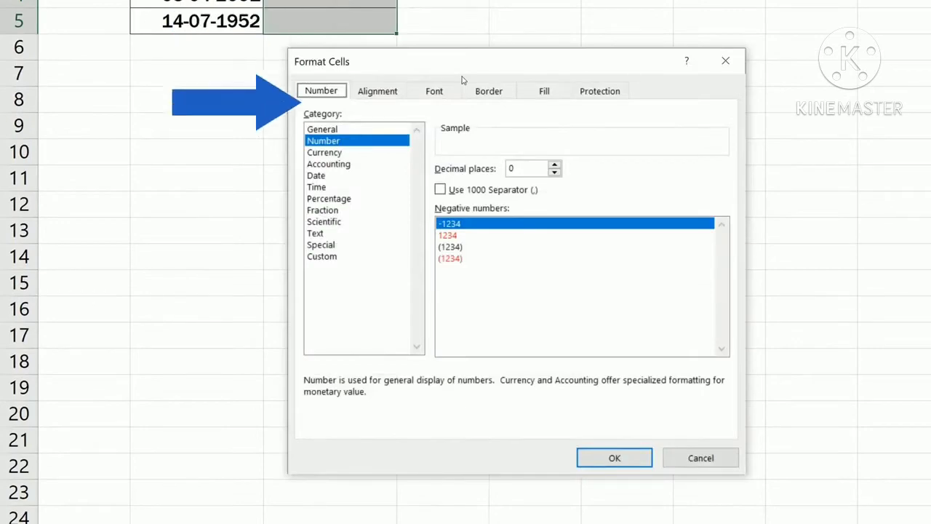
click(725, 64)
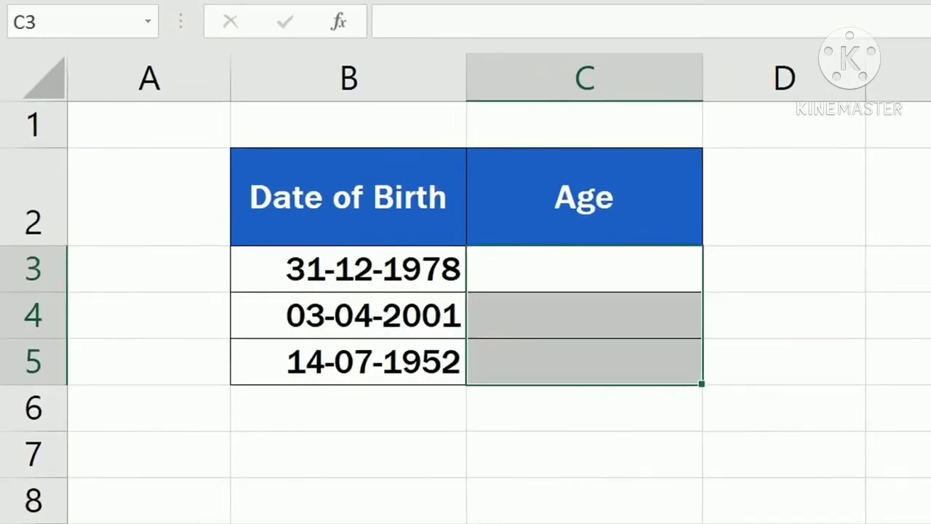
Begin the formula =datedif(B3, in C3, using B3's birth date as start
click(657, 272)
text(=)
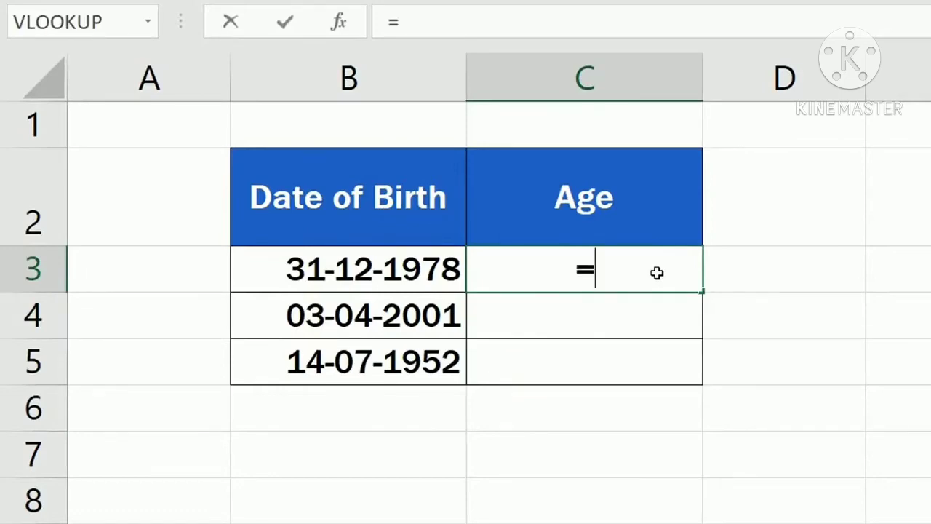
text(da)
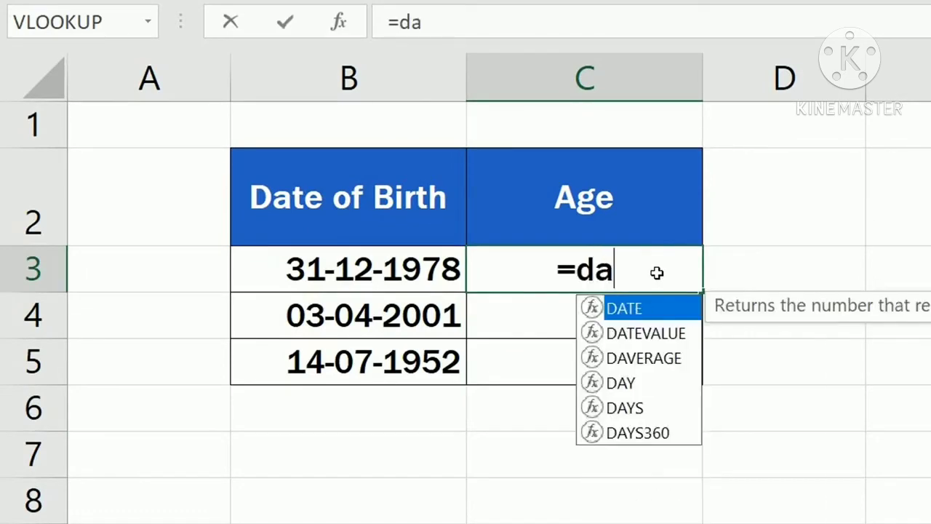
text(tedif)
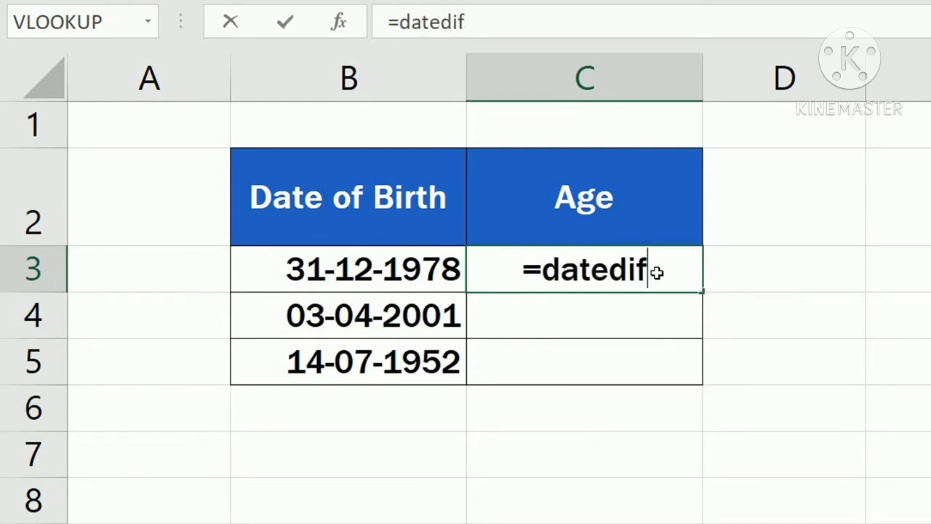
text(()
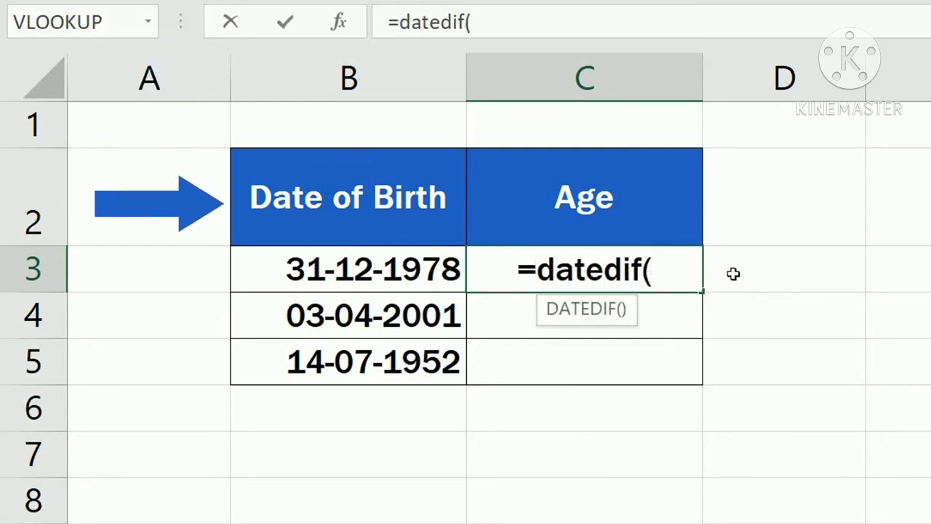
click(390, 268)
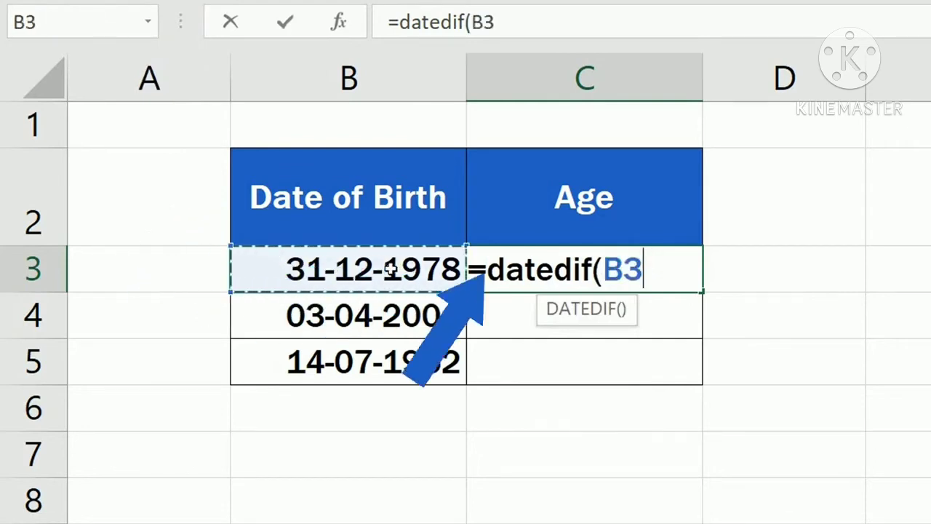
text(,)
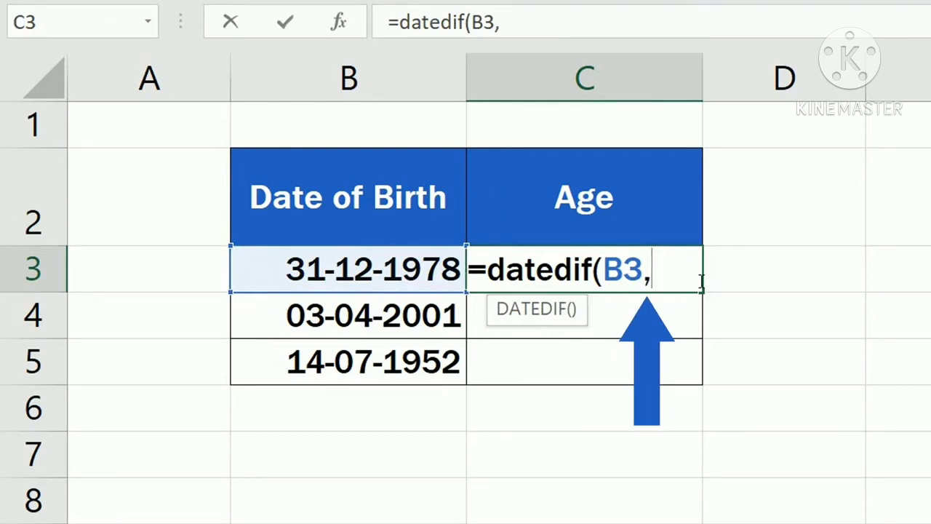
Add Today() as the end date and "Y" as the unit to the C3 formula
text(Today)
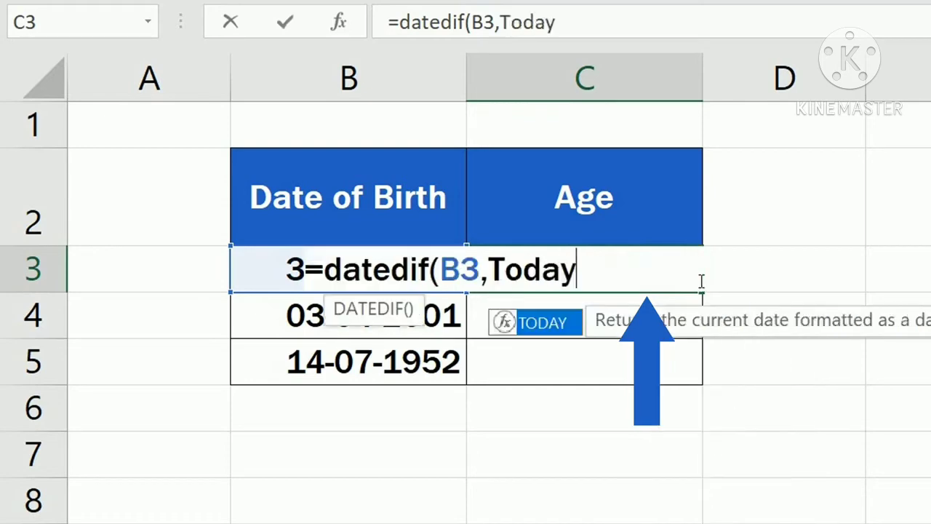
text(()
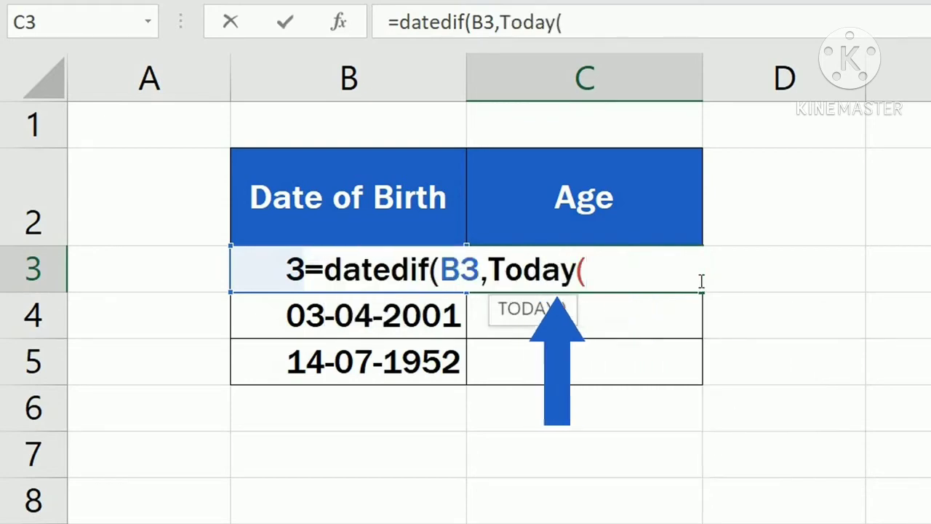
text())
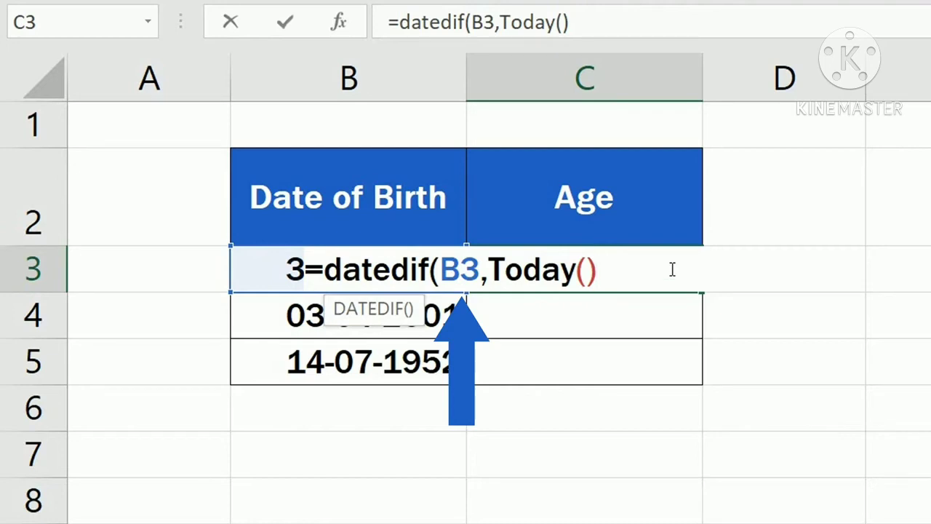
text(,)
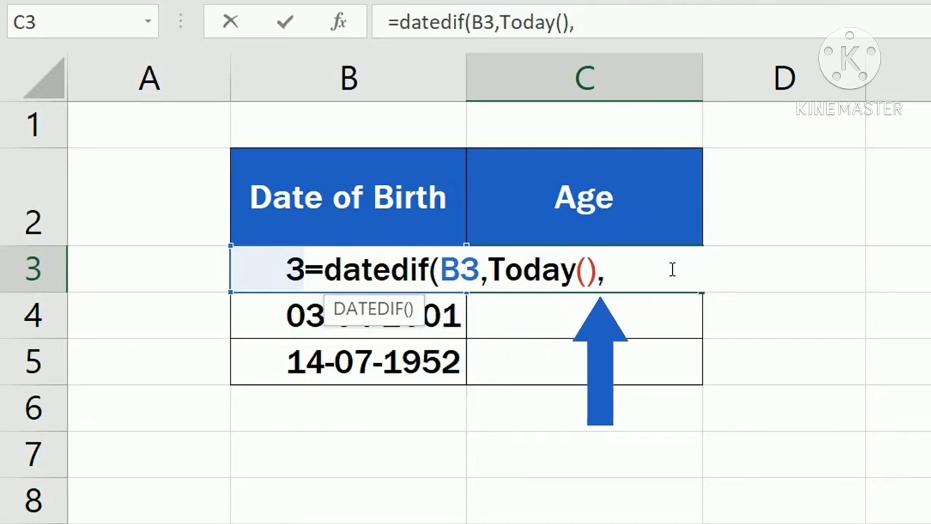
text(")
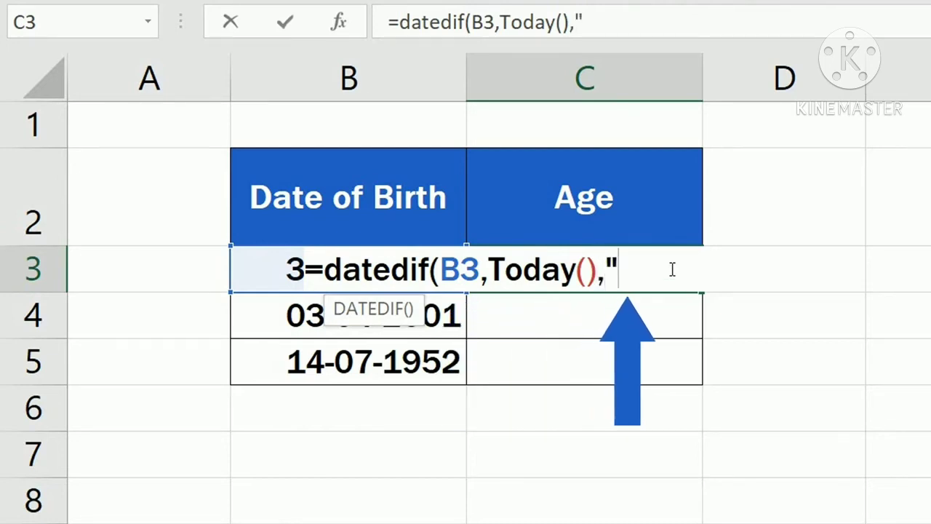
text(Y)
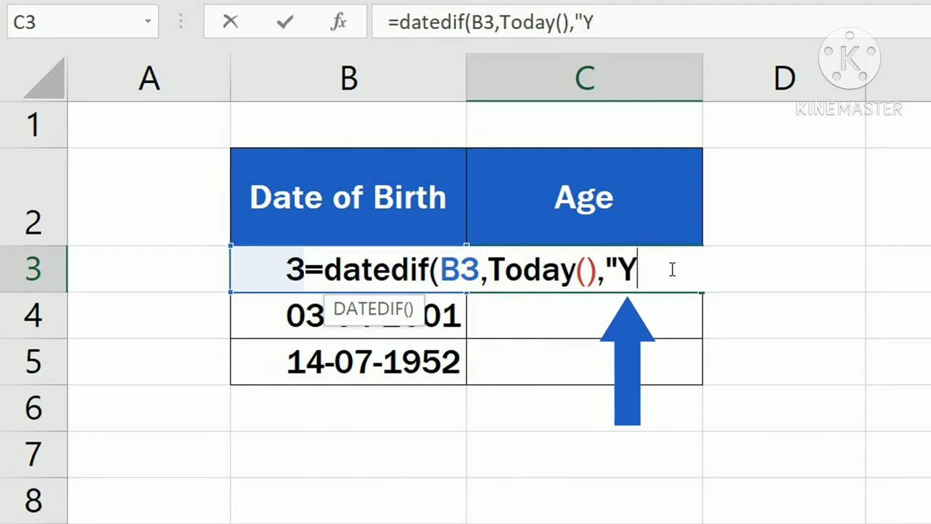
text(")
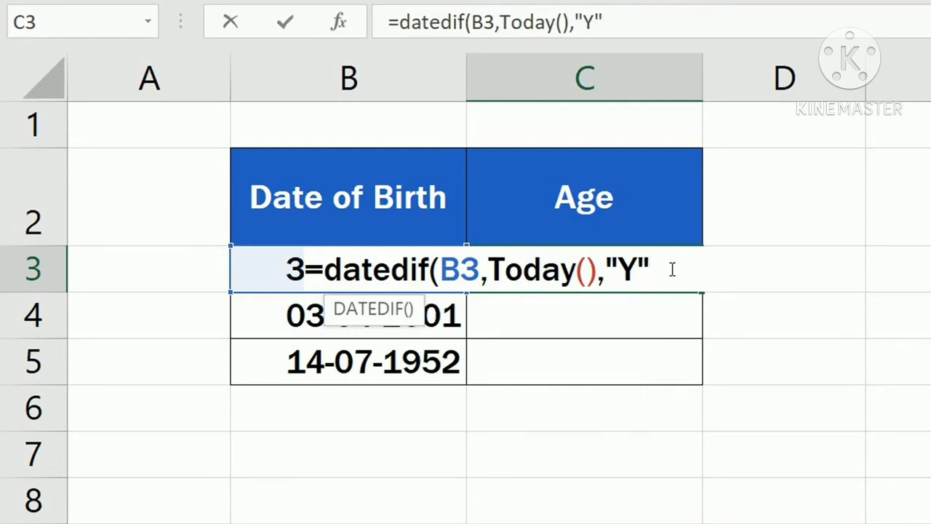
Close and commit =DATEDIF(B3,TODAY(),"Y") in C3, giving 41, then reselect C3
text())
key(Return)
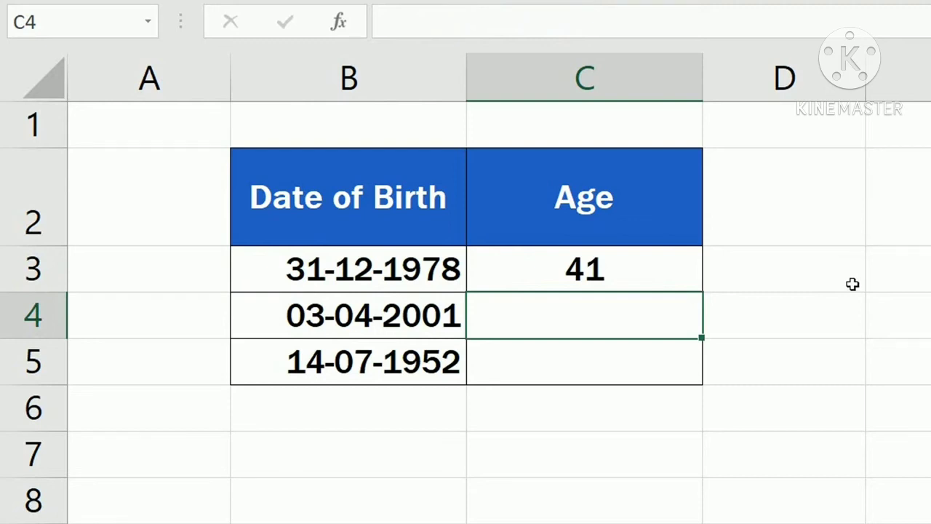
click(673, 271)
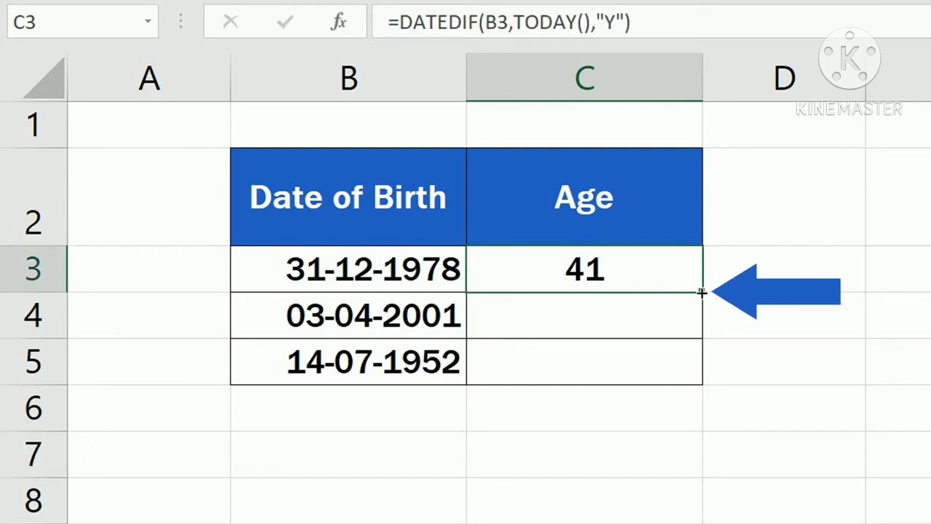
Fill the C3 age formula down to C4 and C5, giving 19 and 67
drag(701, 293, 704, 381)
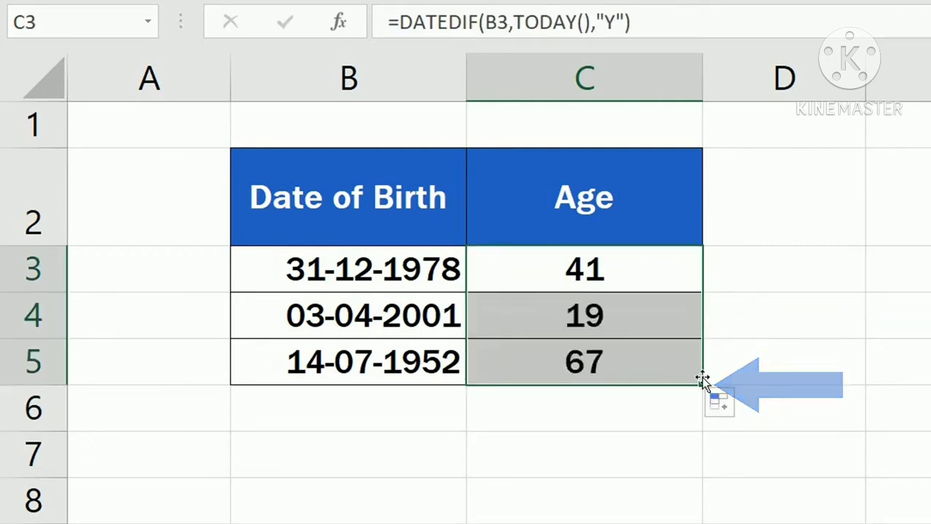